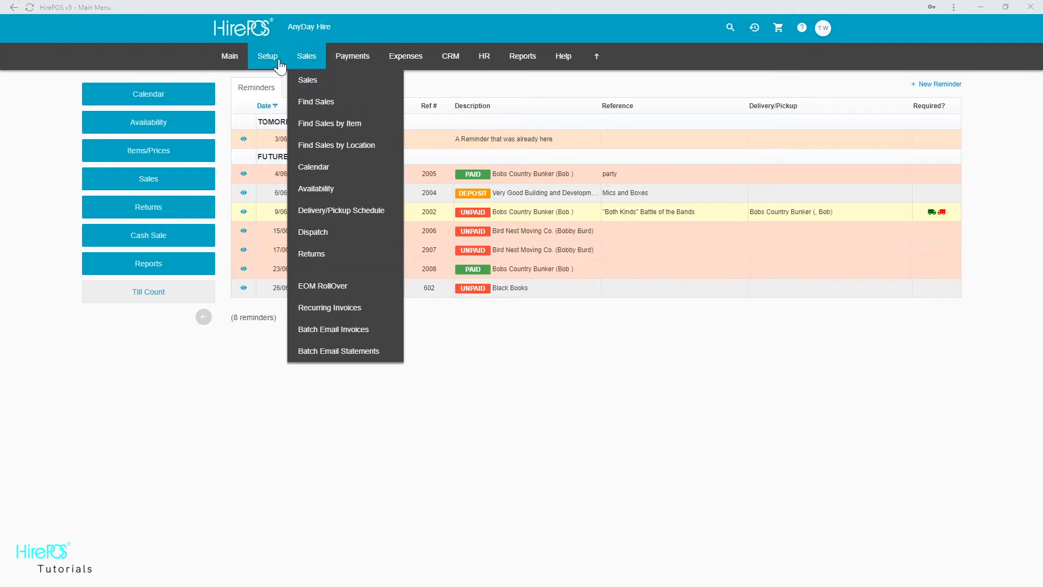
- Search the customers list for "brand" and open the A Brand New Client record
{"action": "mouse_move", "coordinate": [266, 59]}
{"action": "left_click", "coordinate": [279, 87]}
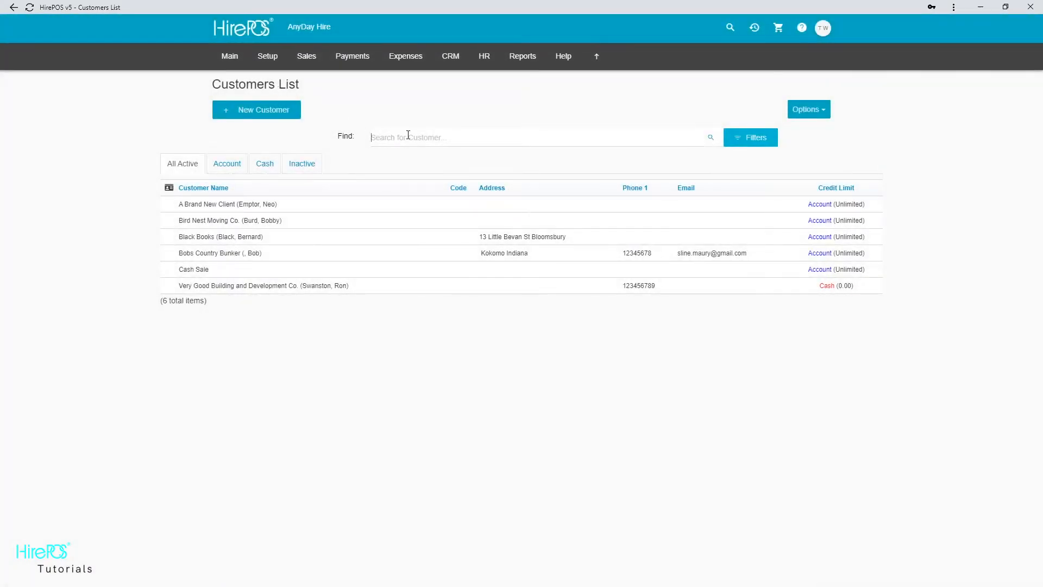
{"action": "left_click", "coordinate": [408, 135]}
{"action": "type", "text": "brand"}
{"action": "left_click", "coordinate": [243, 205]}
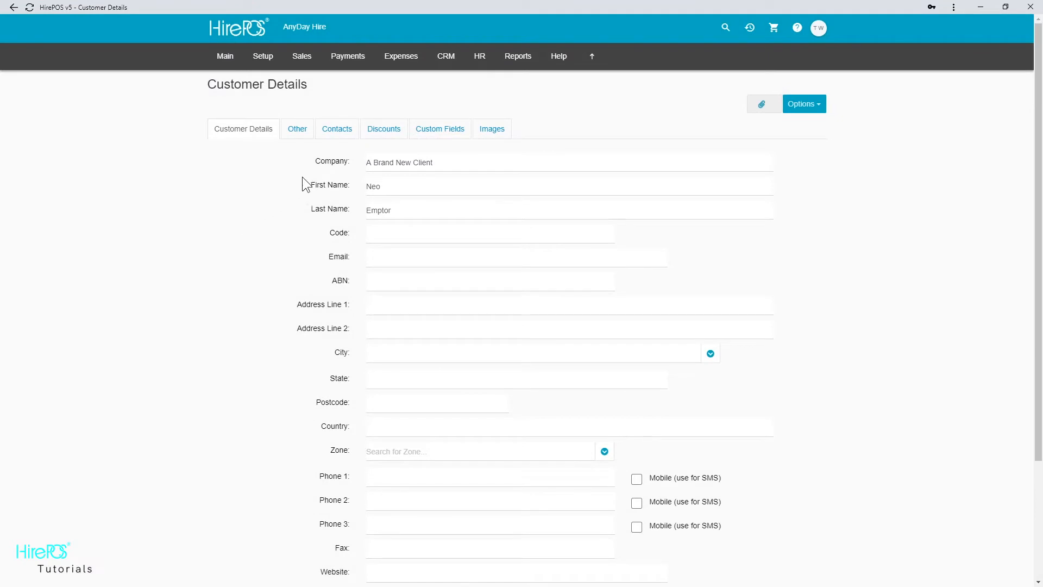
- Fill in the first line of the customer's street address
{"action": "scroll", "coordinate": [312, 168], "scroll_direction": "down", "scroll_amount": 2}
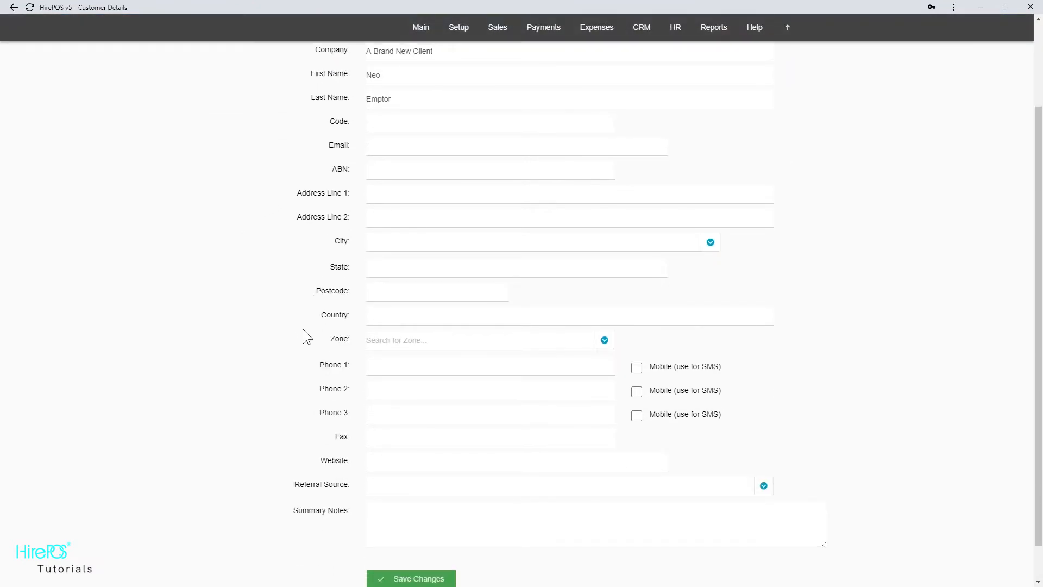
{"action": "left_click", "coordinate": [397, 197]}
{"action": "type", "text": "Address"}
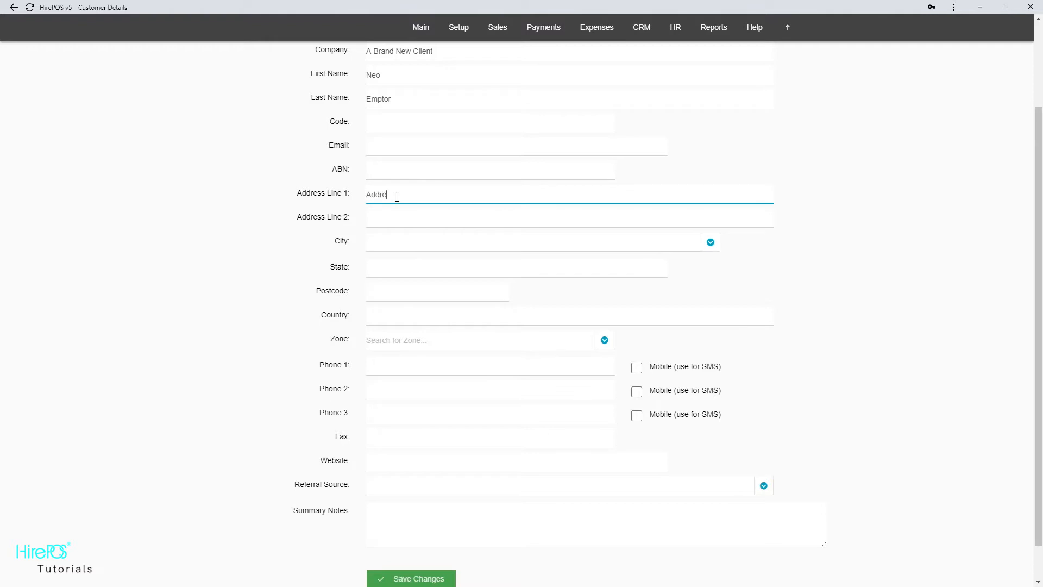
{"action": "left_click", "coordinate": [368, 199]}
{"action": "type", "text": "1"}
{"action": "left_click", "coordinate": [465, 196]}
{"action": "type", "text": "st"}
- Fill in the city, state and postcode of the customer's address
{"action": "left_click", "coordinate": [384, 246]}
{"action": "type", "text": "Hometown"}
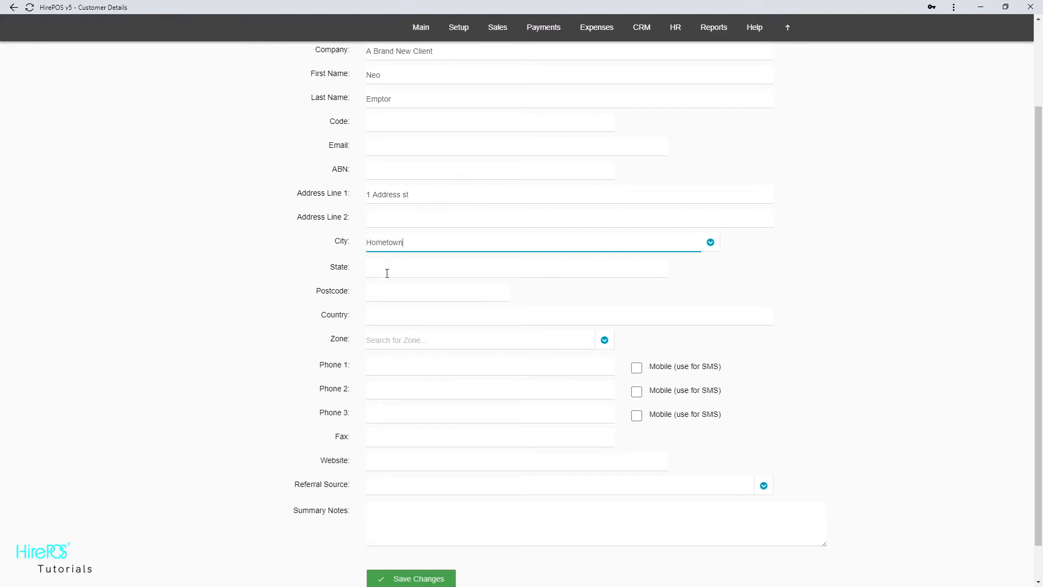
{"action": "left_click", "coordinate": [392, 270]}
{"action": "type", "text": "State"}
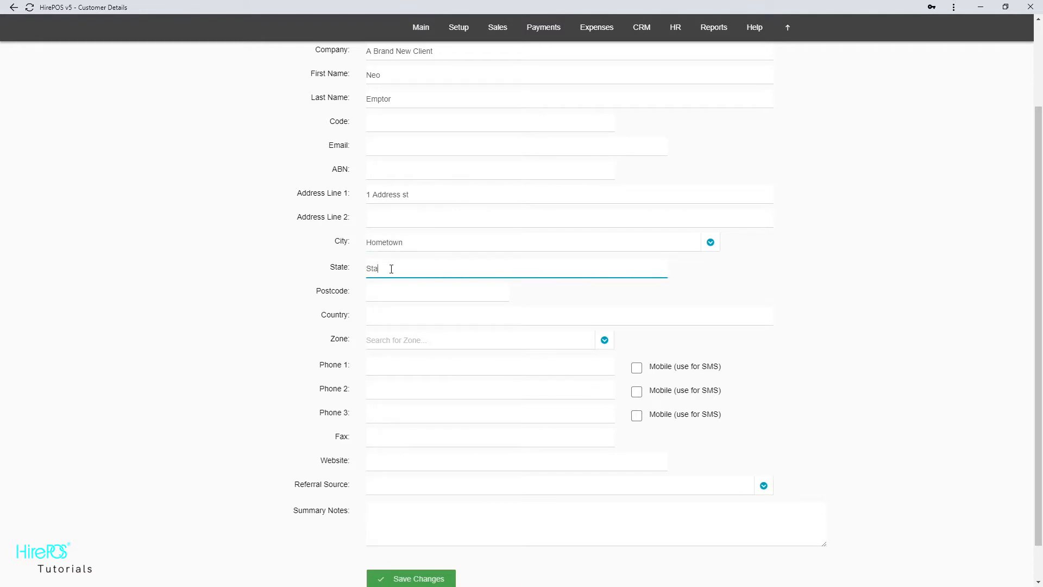
{"action": "left_click", "coordinate": [394, 288]}
{"action": "type", "text": "1234"}
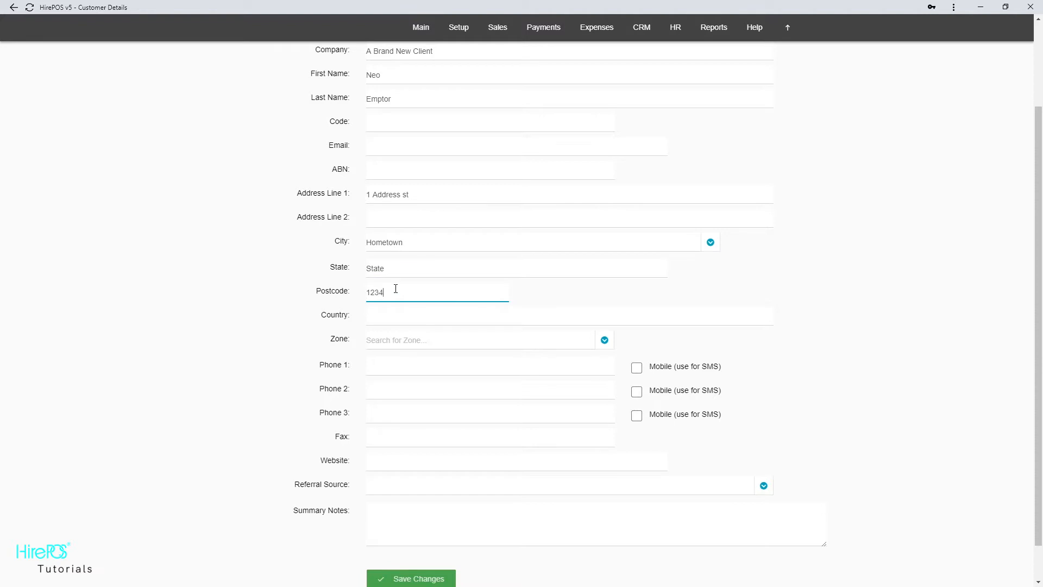
- Enter the customer's first phone number, mark it as a mobile for SMS, and open the customer's Other details
{"action": "left_click", "coordinate": [425, 363]}
{"action": "type", "text": "123456789"}
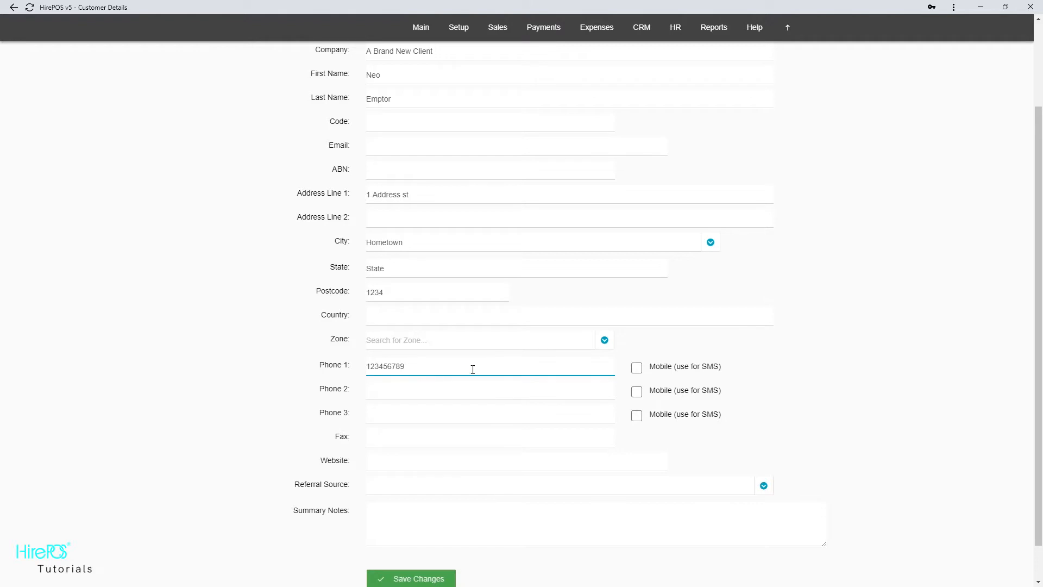
{"action": "left_click", "coordinate": [637, 367]}
{"action": "scroll", "coordinate": [237, 358], "scroll_direction": "up", "scroll_amount": 3}
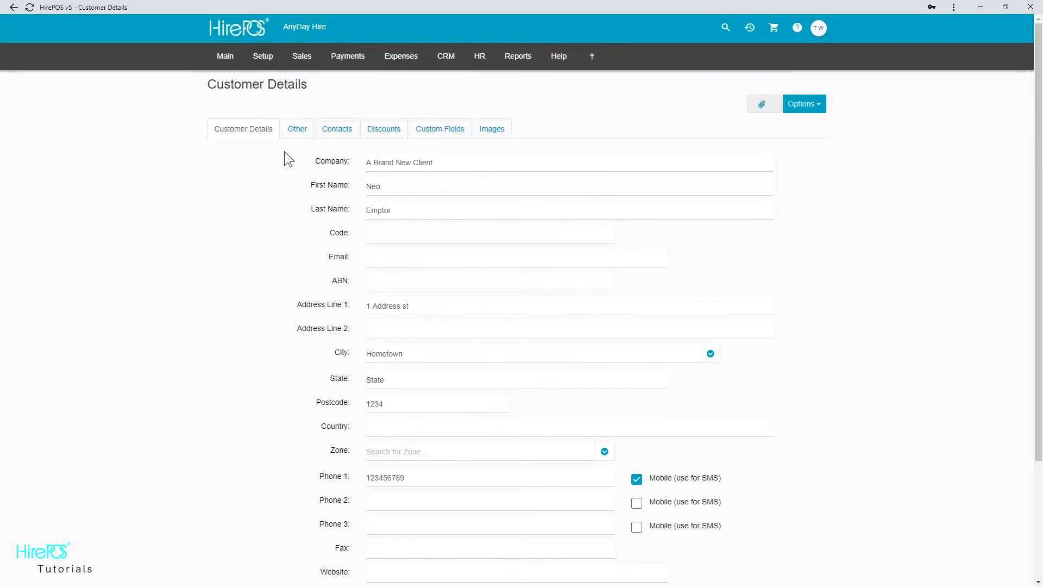
{"action": "left_click", "coordinate": [306, 129]}
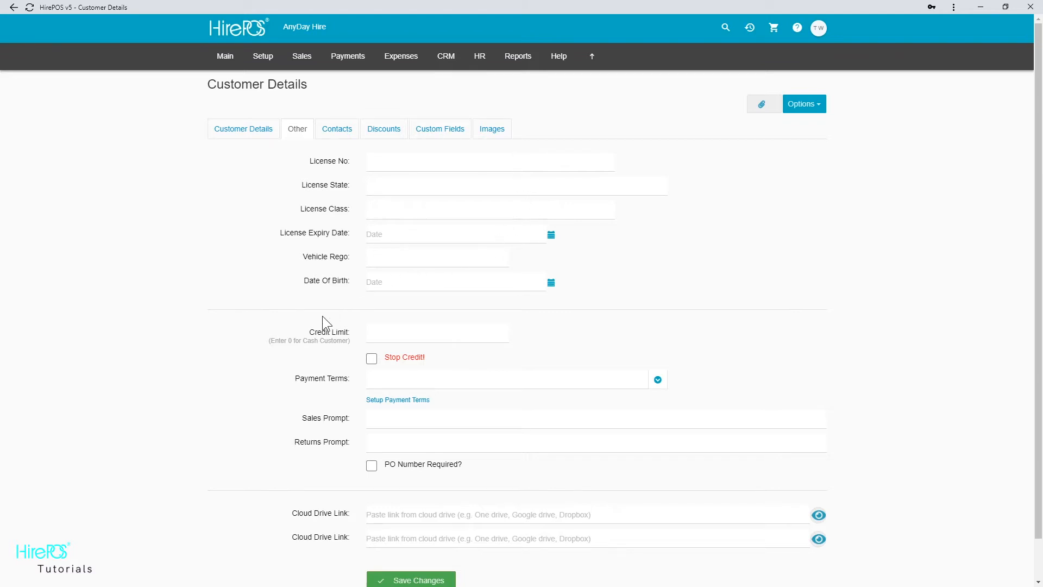
- Set the customer's credit limit to 2000 and turn on Stop Credit
{"action": "left_click", "coordinate": [390, 334]}
{"action": "type", "text": "2000"}
{"action": "left_click", "coordinate": [581, 335]}
{"action": "left_click", "coordinate": [373, 360]}
- Set the customer's credit limit to 0 for a cash customer and turn off Stop Credit
{"action": "double_click", "coordinate": [396, 336]}
{"action": "type", "text": "0"}
{"action": "left_click", "coordinate": [347, 356]}
{"action": "left_click", "coordinate": [373, 361]}
- Set the payment terms to Net 14 and the sales prompt to "This is a useful Sales Prompt"
{"action": "left_click", "coordinate": [658, 382]}
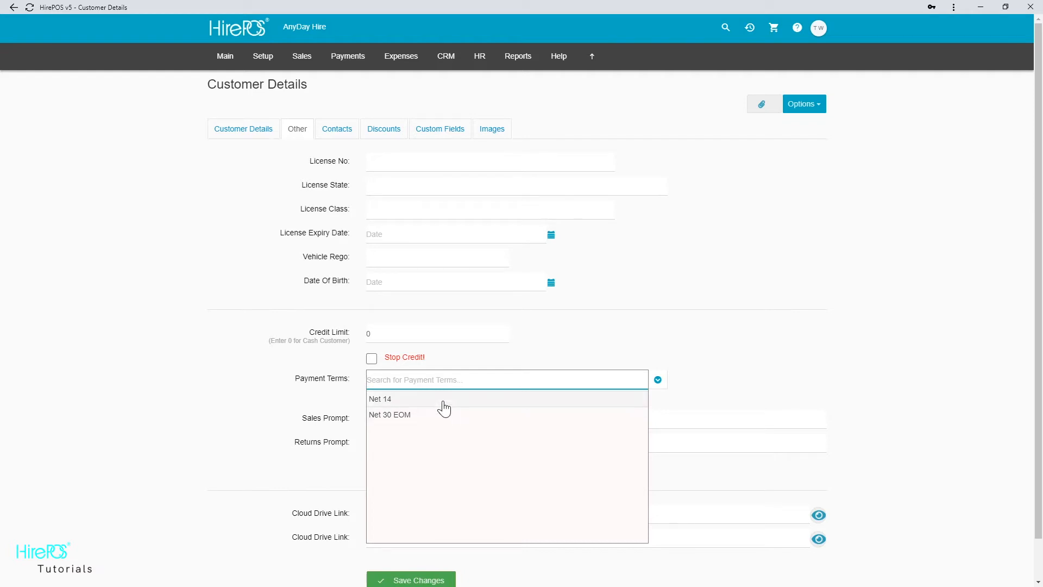
{"action": "left_click", "coordinate": [444, 402]}
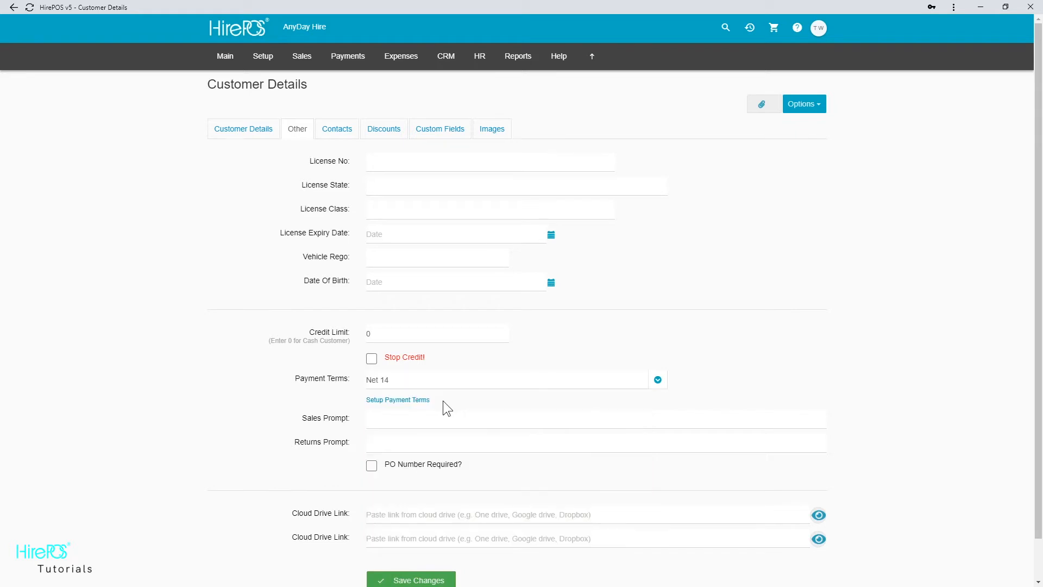
{"action": "scroll", "coordinate": [256, 377], "scroll_direction": "down", "scroll_amount": 1}
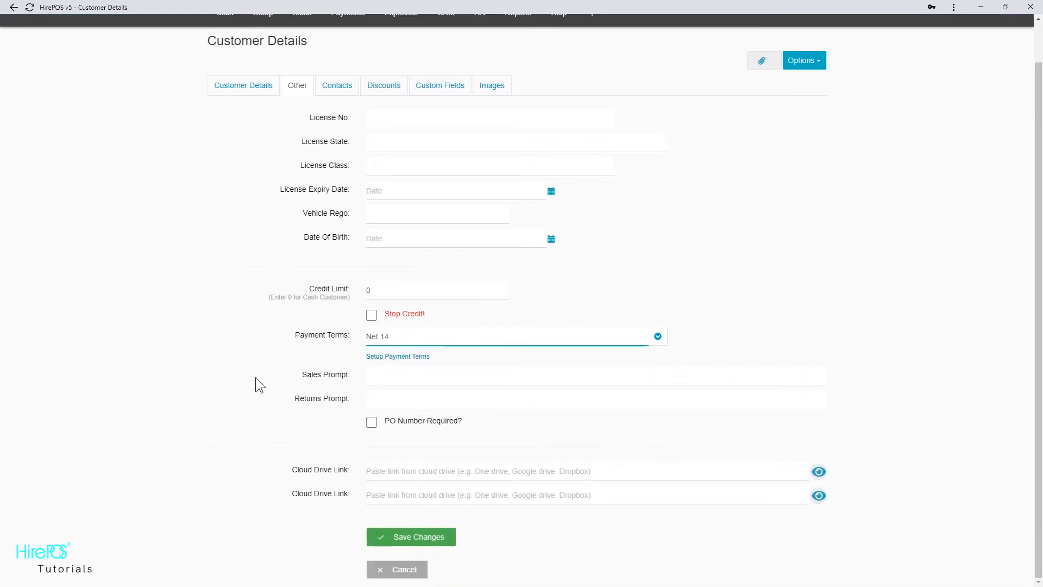
{"action": "left_click", "coordinate": [384, 380]}
{"action": "type", "text": "This is "}
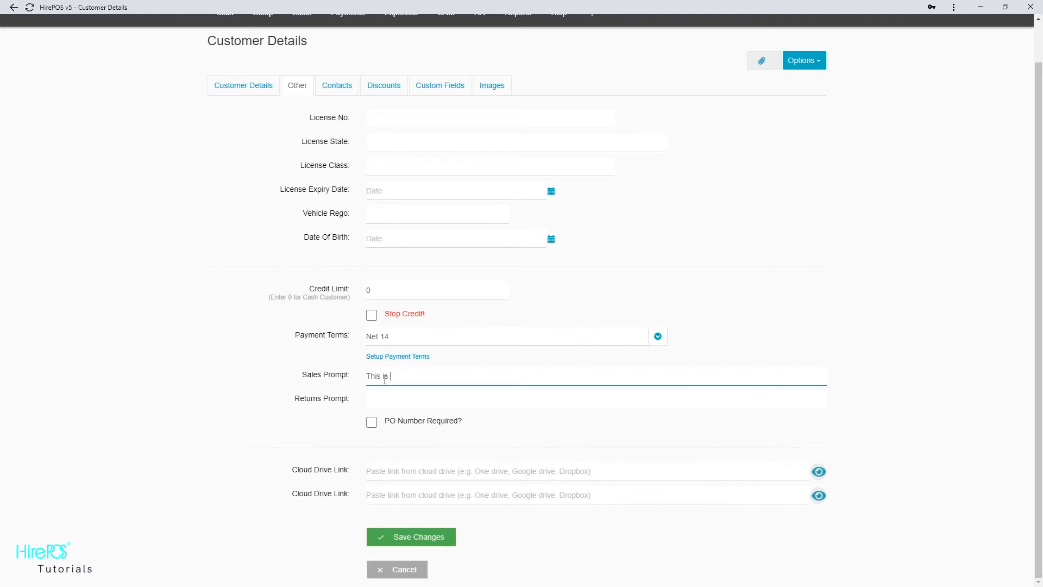
{"action": "type", "text": "a useful Sales Prompt"}
- Set the returns prompt to "This is another Prompt, but for the returns screen" and make a PO number required
{"action": "left_click", "coordinate": [391, 398]}
{"action": "type", "text": "This "}
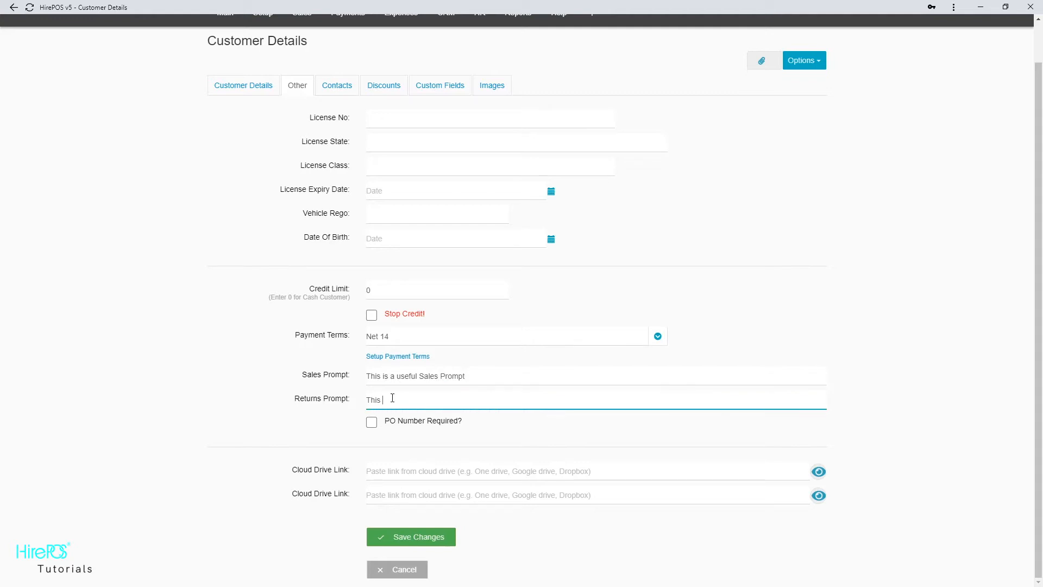
{"action": "type", "text": "is another Prompt, but for the returns screen"}
{"action": "left_click", "coordinate": [312, 409]}
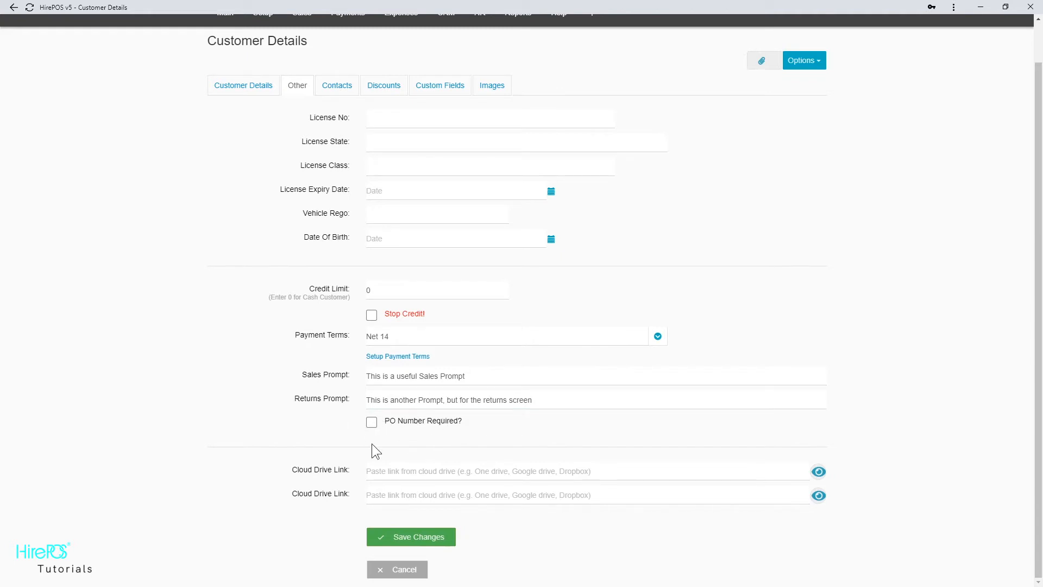
{"action": "left_click", "coordinate": [372, 422]}
- Create a new contact for the customer, entering the contact's full name and the position Electrician
{"action": "scroll", "coordinate": [302, 397], "scroll_direction": "up", "scroll_amount": 1}
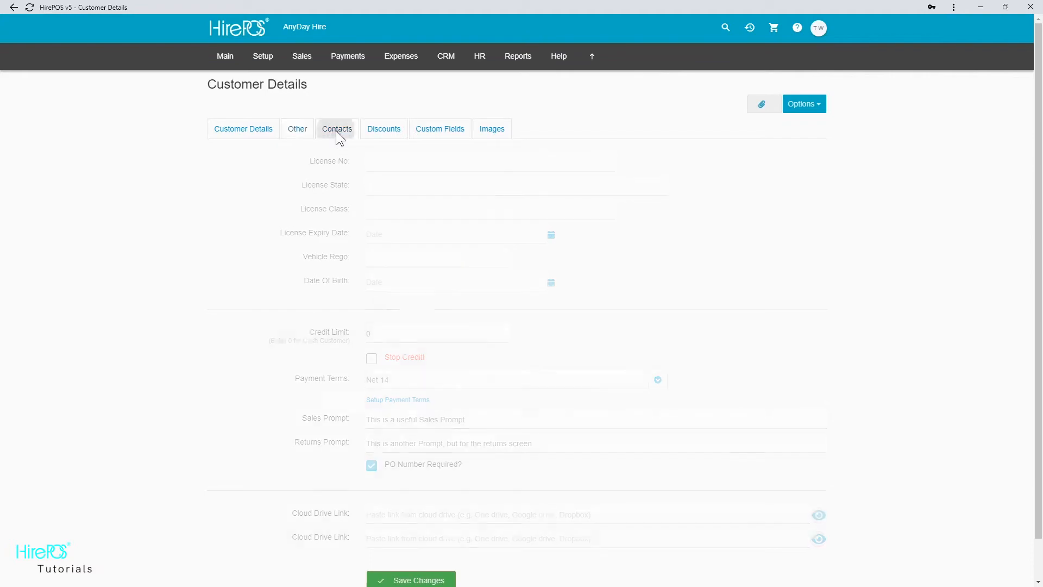
{"action": "left_click", "coordinate": [336, 131]}
{"action": "left_click", "coordinate": [290, 167]}
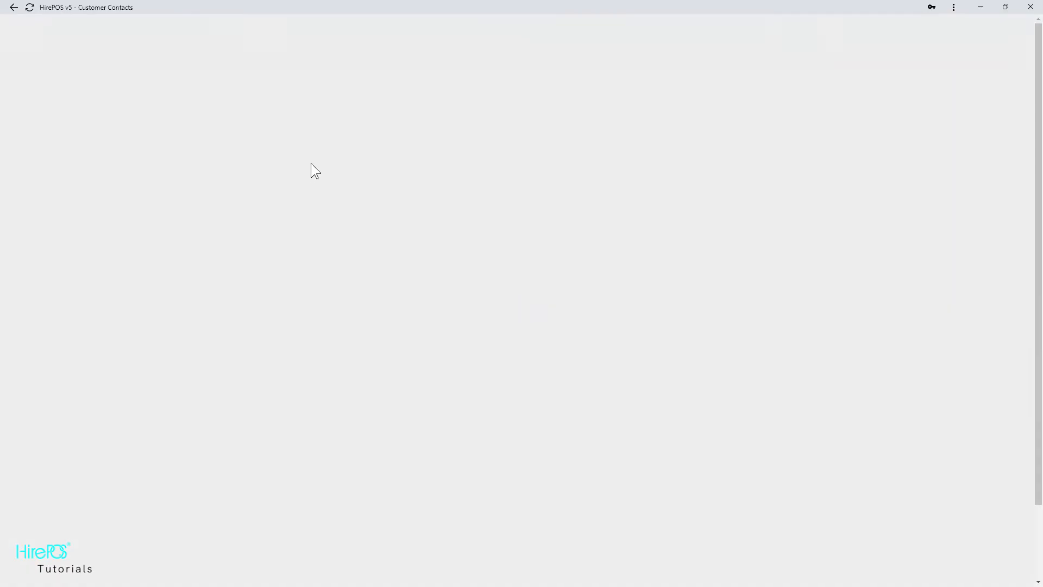
{"action": "left_click", "coordinate": [402, 107]}
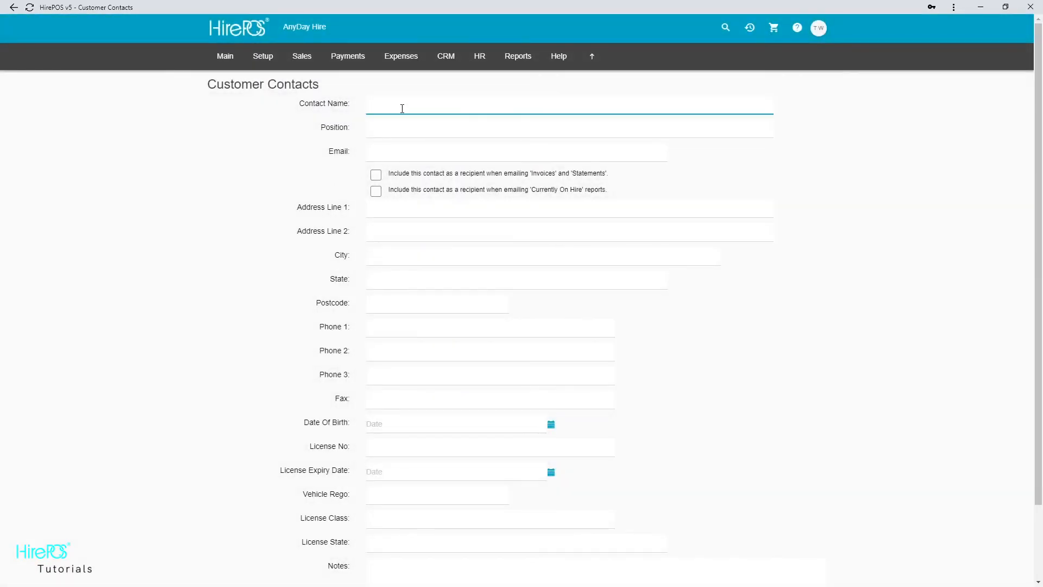
{"action": "type", "text": "Tracey Plumber"}
{"action": "left_click", "coordinate": [433, 130]}
{"action": "type", "text": "Electrician"}
- Include the contact as a recipient of invoices, statements and Currently On Hire reports, and save the new contact
{"action": "left_click", "coordinate": [412, 149]}
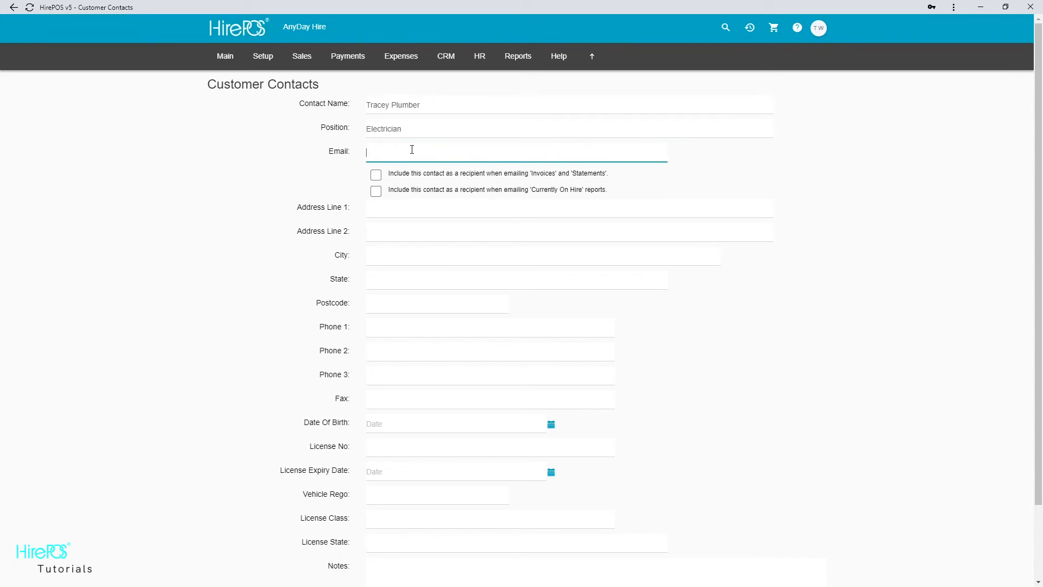
{"action": "left_click", "coordinate": [292, 154]}
{"action": "left_click", "coordinate": [376, 177]}
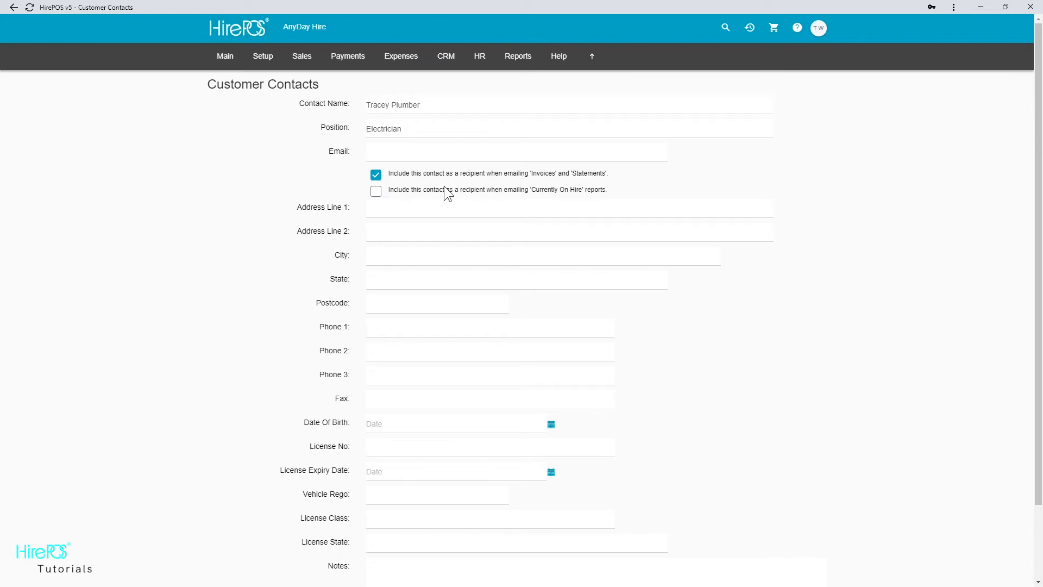
{"action": "left_click", "coordinate": [377, 194]}
{"action": "scroll", "coordinate": [350, 233], "scroll_direction": "down", "scroll_amount": 2}
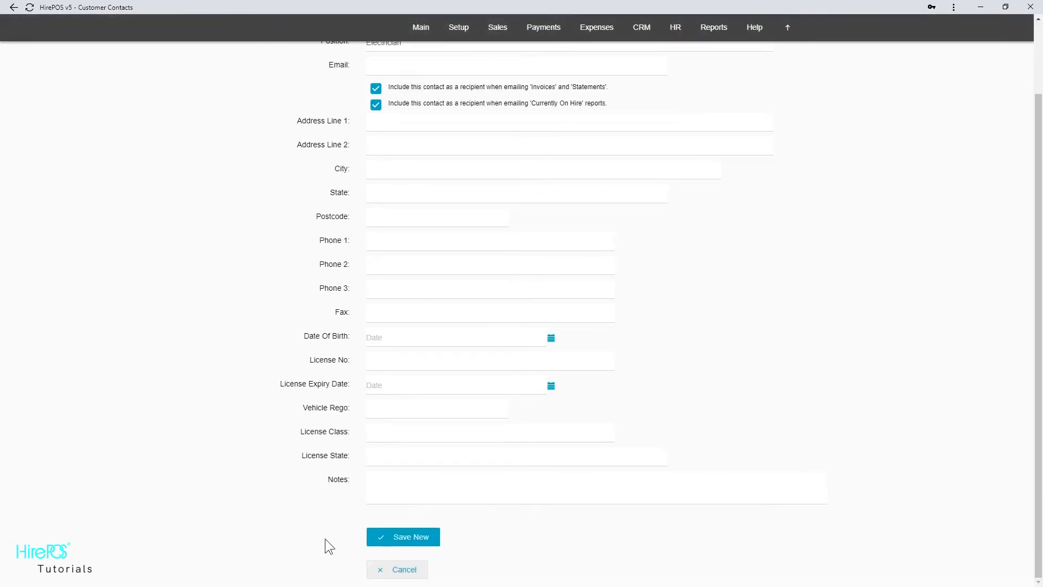
{"action": "left_click", "coordinate": [389, 538]}
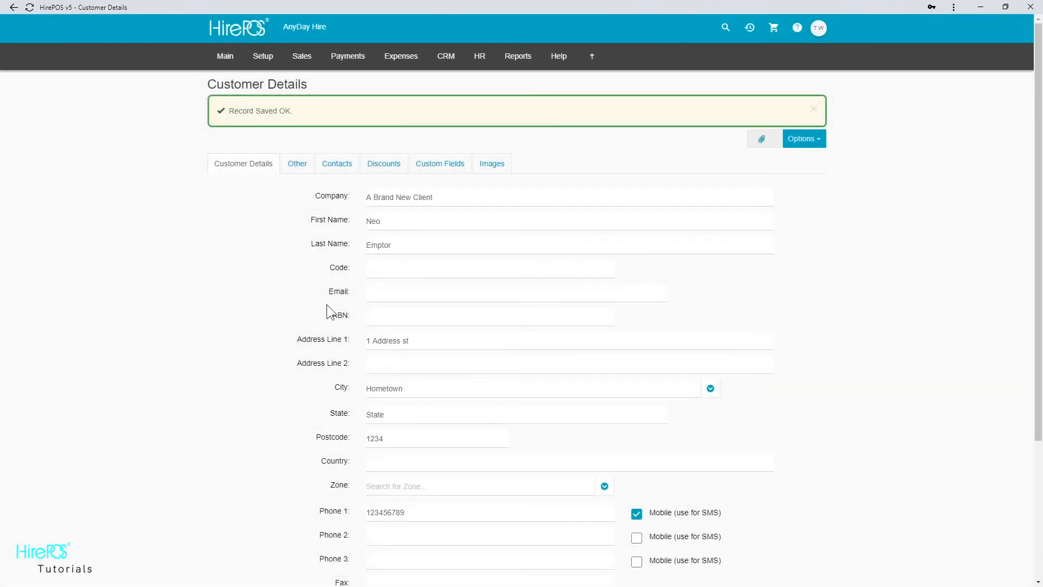
- Review the customer's discount, custom field, image and attachment options
{"action": "left_click", "coordinate": [381, 166]}
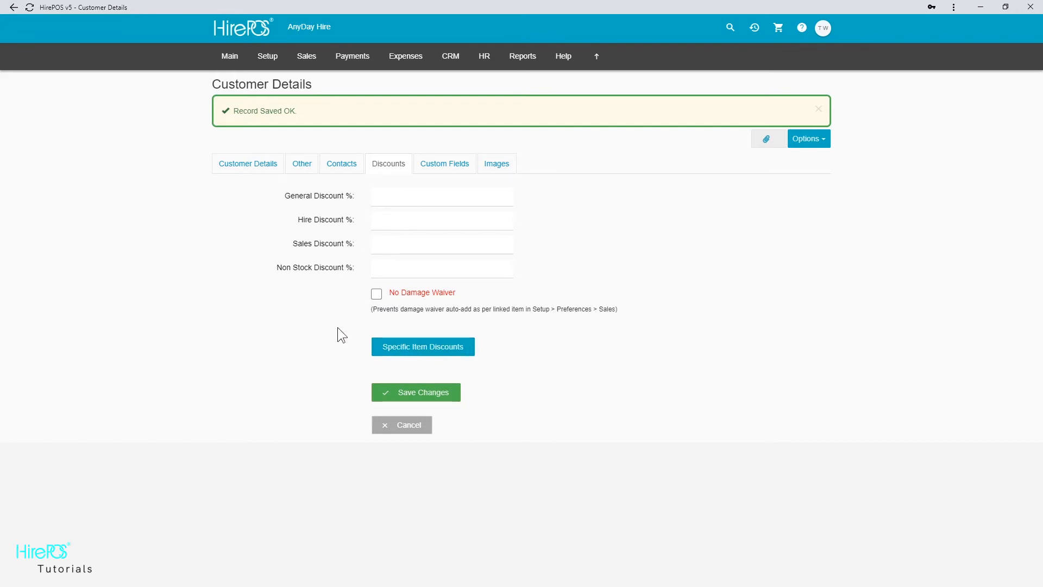
{"action": "left_click", "coordinate": [446, 168]}
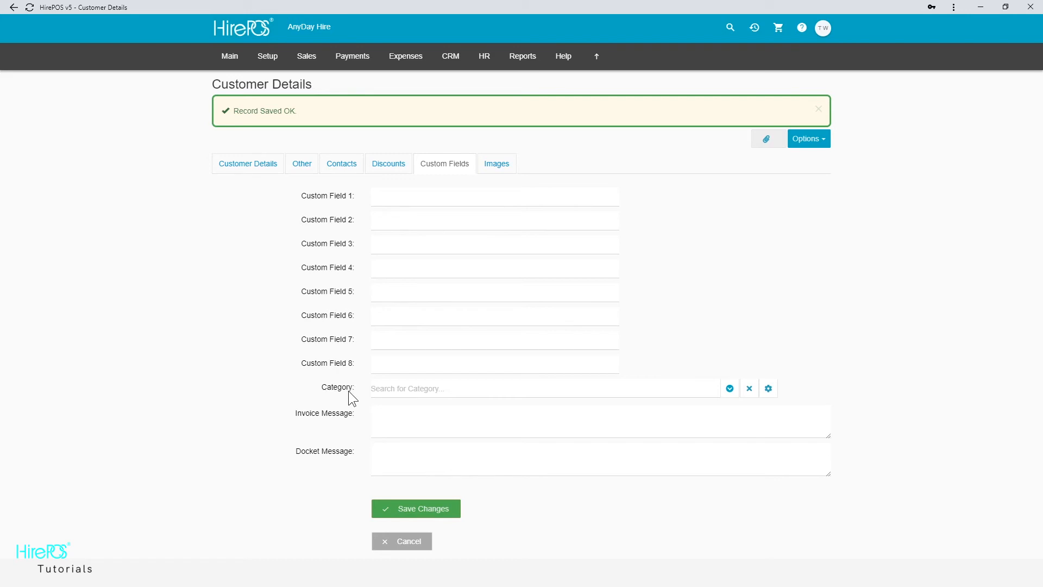
{"action": "left_click", "coordinate": [501, 162]}
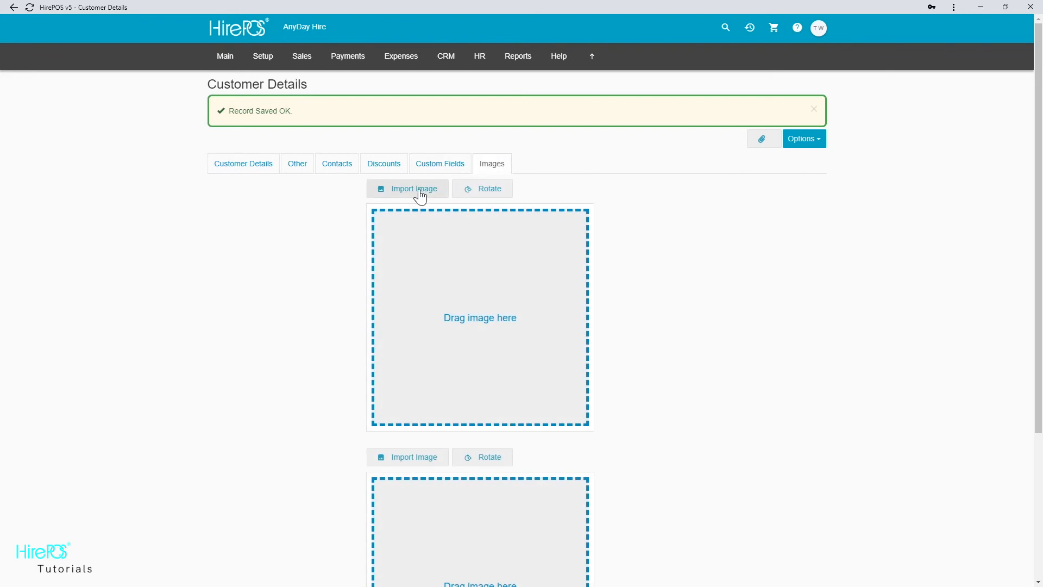
{"action": "scroll", "coordinate": [419, 195], "scroll_direction": "down", "scroll_amount": 2}
{"action": "scroll", "coordinate": [420, 197], "scroll_direction": "up", "scroll_amount": 2}
{"action": "left_click", "coordinate": [762, 142]}
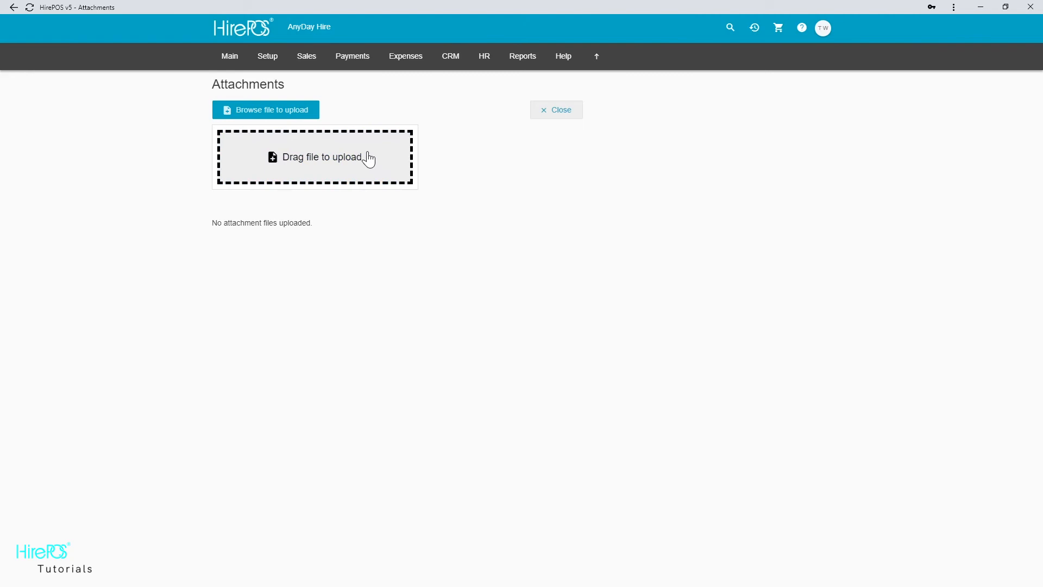
{"action": "left_click", "coordinate": [568, 109]}
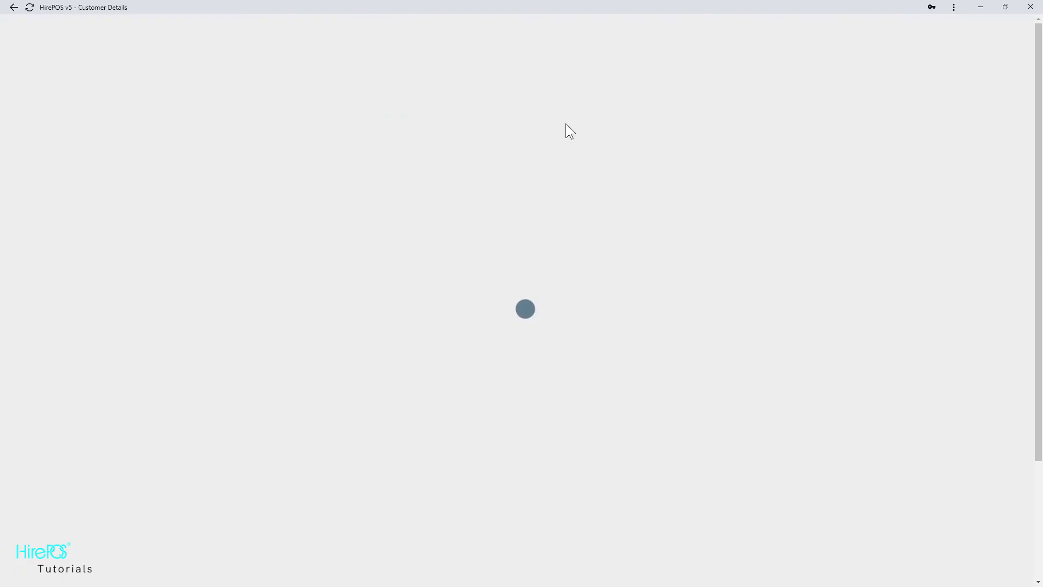
- Save the changes to the customer record
{"action": "scroll", "coordinate": [244, 424], "scroll_direction": "down", "scroll_amount": 3}
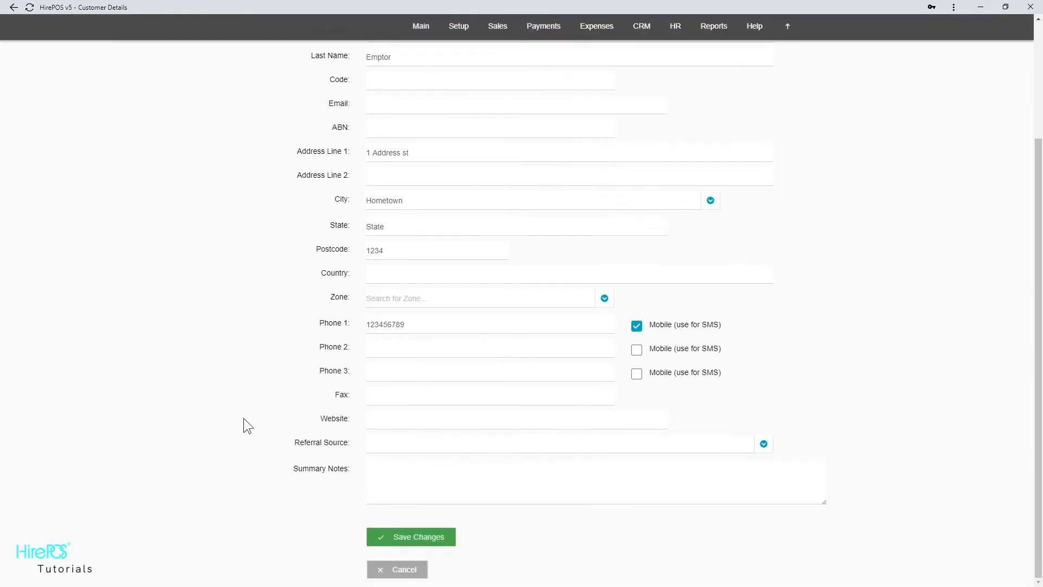
{"action": "left_click", "coordinate": [402, 534]}
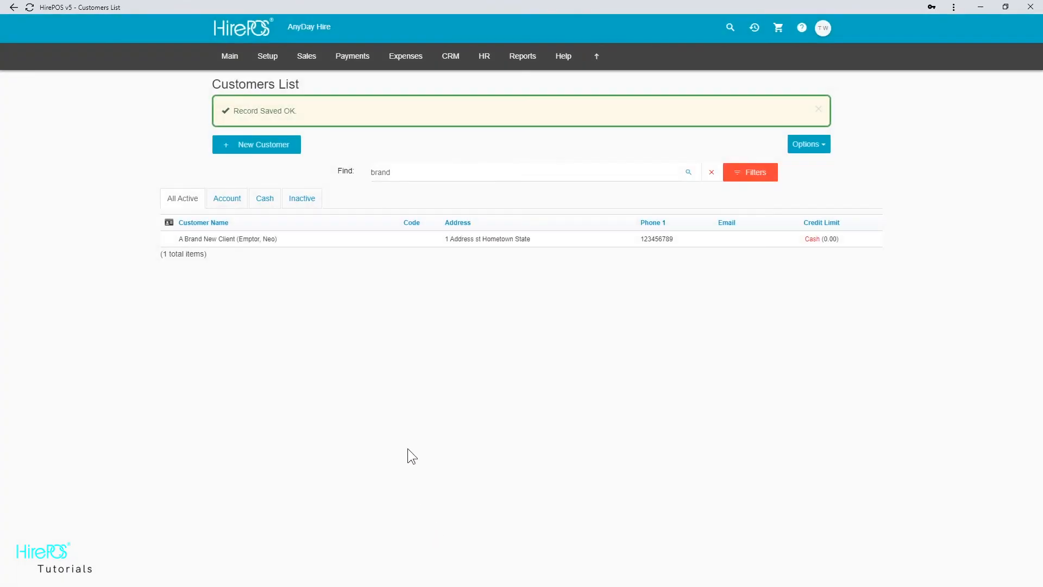
- Find A Brand New Client in Sales by searching "brand" and start a new booking for that customer
{"action": "left_click", "coordinate": [306, 56]}
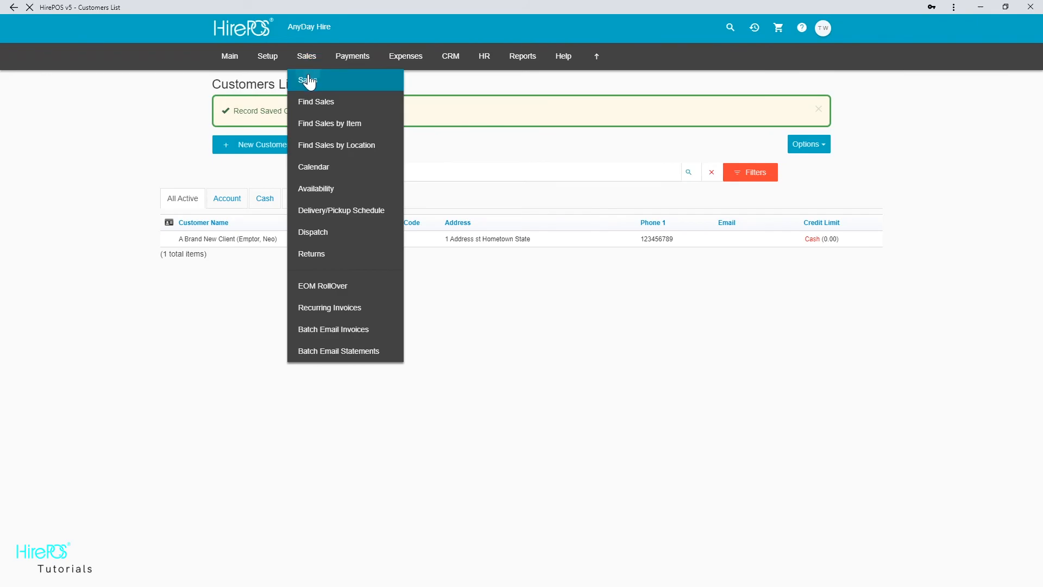
{"action": "left_click", "coordinate": [308, 77]}
{"action": "type", "text": "brand"}
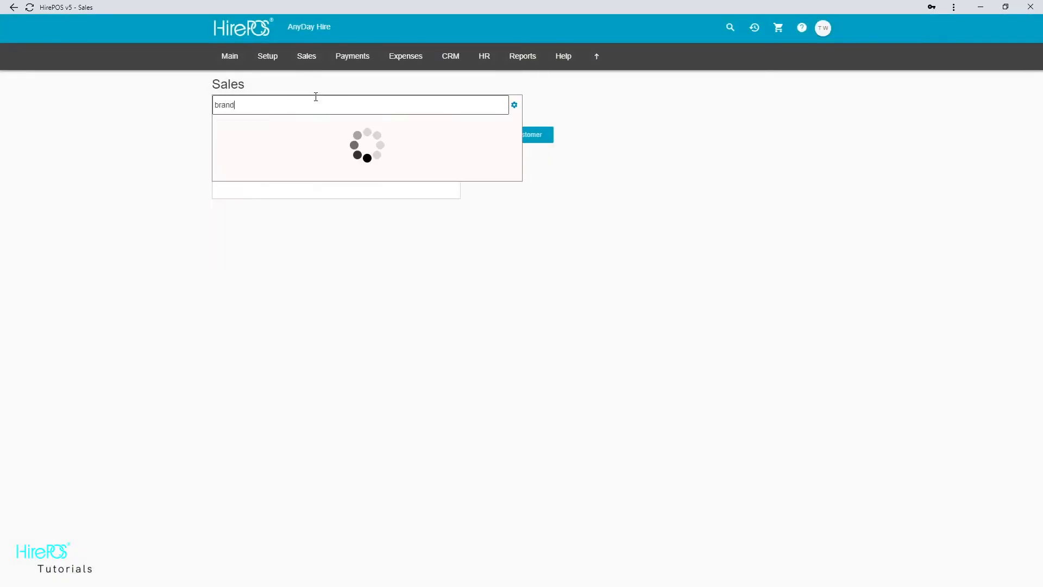
{"action": "left_click", "coordinate": [303, 145]}
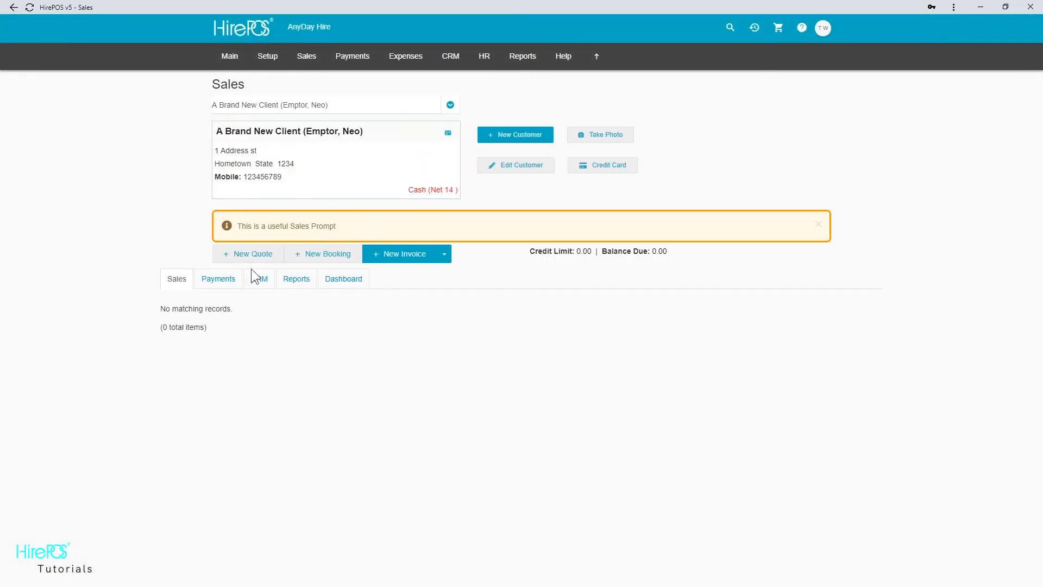
{"action": "left_click", "coordinate": [331, 254]}
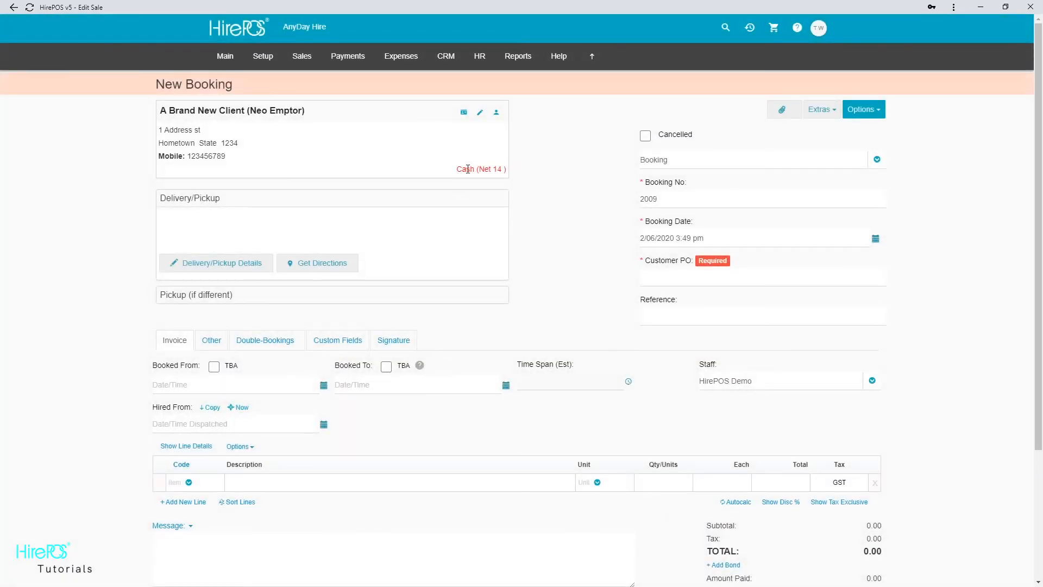
{"action": "scroll", "coordinate": [470, 167], "scroll_direction": "down", "scroll_amount": 3}
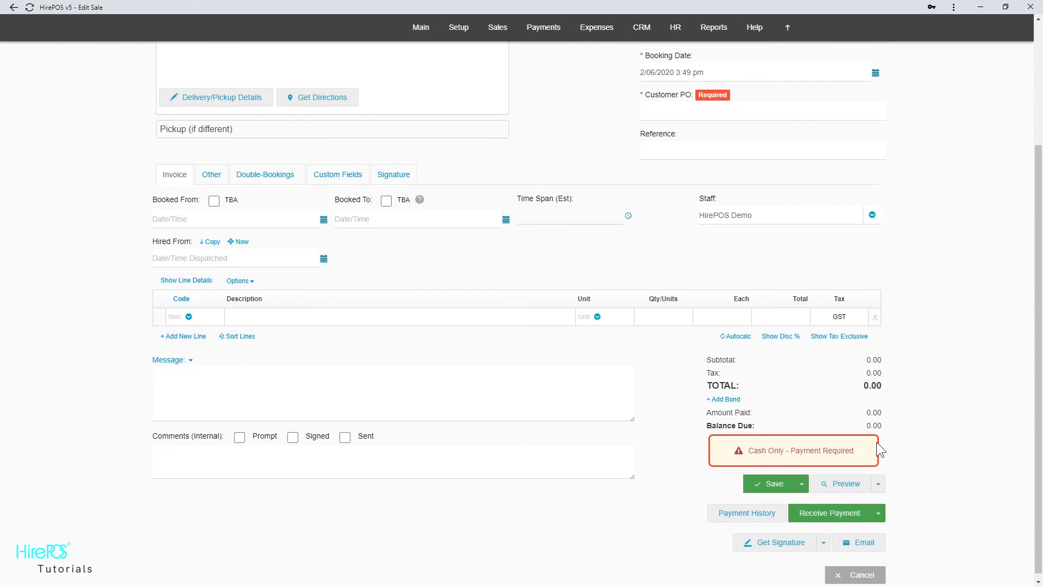
- Book from 2/06/2020 3:50 pm to 3/06/2020 3:50 pm, copy the start to Hired From and leave Hired To blank
{"action": "scroll", "coordinate": [662, 449], "scroll_direction": "up", "scroll_amount": 3}
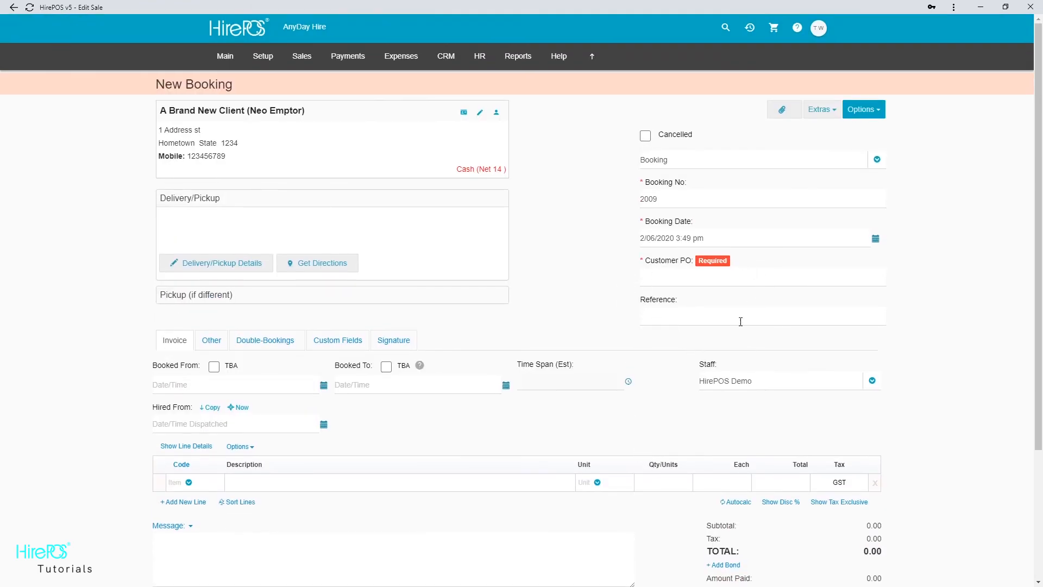
{"action": "scroll", "coordinate": [618, 329], "scroll_direction": "down", "scroll_amount": 1}
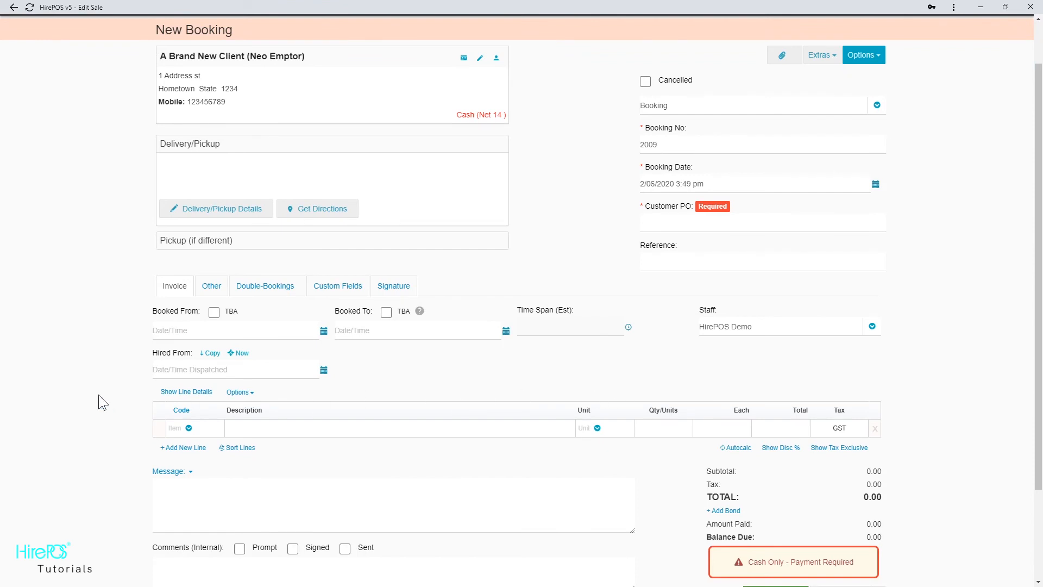
{"action": "left_click", "coordinate": [324, 331]}
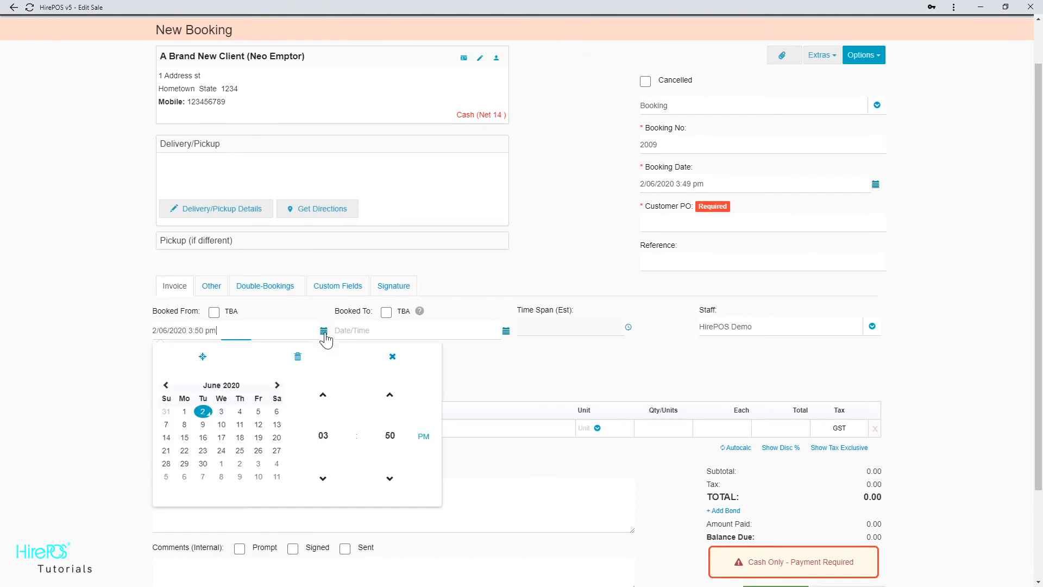
{"action": "left_click", "coordinate": [410, 363]}
{"action": "left_click", "coordinate": [210, 354]}
{"action": "left_click", "coordinate": [383, 353]}
{"action": "left_click_drag", "start_coordinate": [447, 369], "coordinate": [328, 380]}
{"action": "key", "text": "BackSpace"}
- Add the JLG 450aj Knuckle Boom with code 4 as a line item and try to save the invoice
{"action": "left_click", "coordinate": [192, 430]}
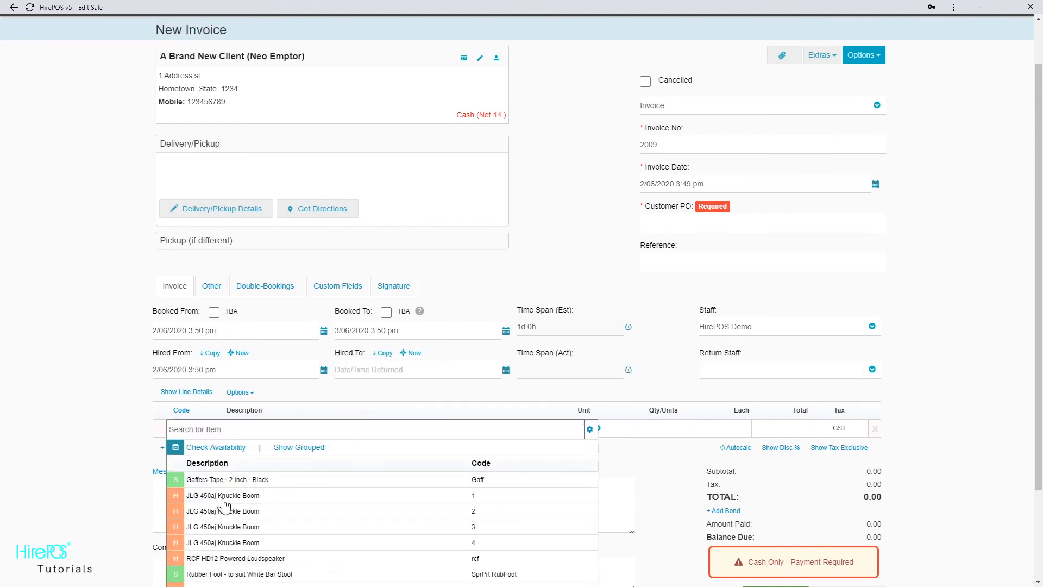
{"action": "left_click", "coordinate": [226, 540]}
{"action": "scroll", "coordinate": [124, 383], "scroll_direction": "down", "scroll_amount": 2}
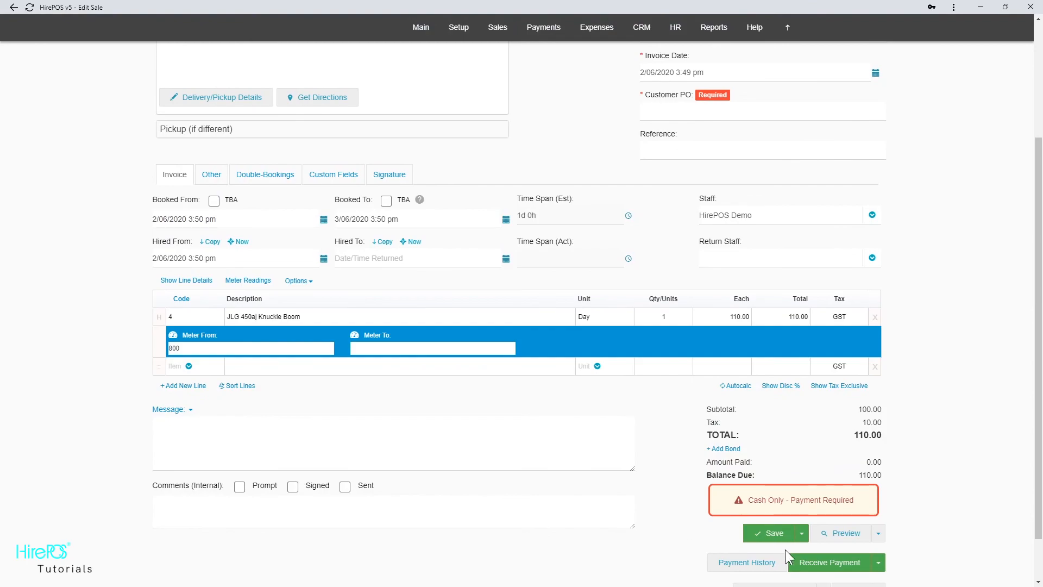
{"action": "scroll", "coordinate": [784, 549], "scroll_direction": "down", "scroll_amount": 1}
{"action": "left_click", "coordinate": [769, 479]}
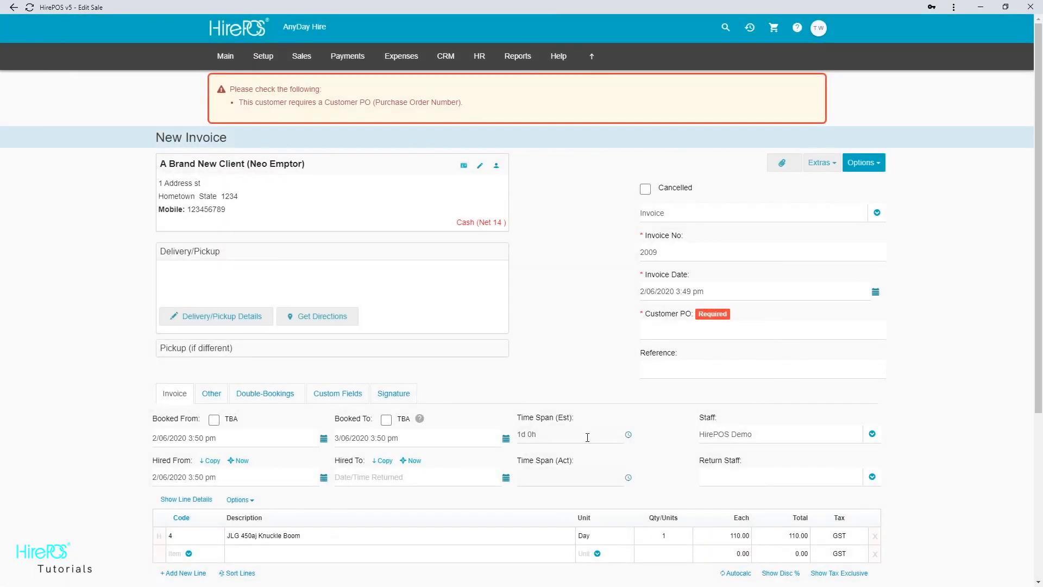
- Enter the required customer purchase order number and save the invoice
{"action": "left_click", "coordinate": [700, 331]}
{"action": "type", "text": "1"}
{"action": "left_click", "coordinate": [633, 331]}
{"action": "scroll", "coordinate": [633, 331], "scroll_direction": "down", "scroll_amount": 5}
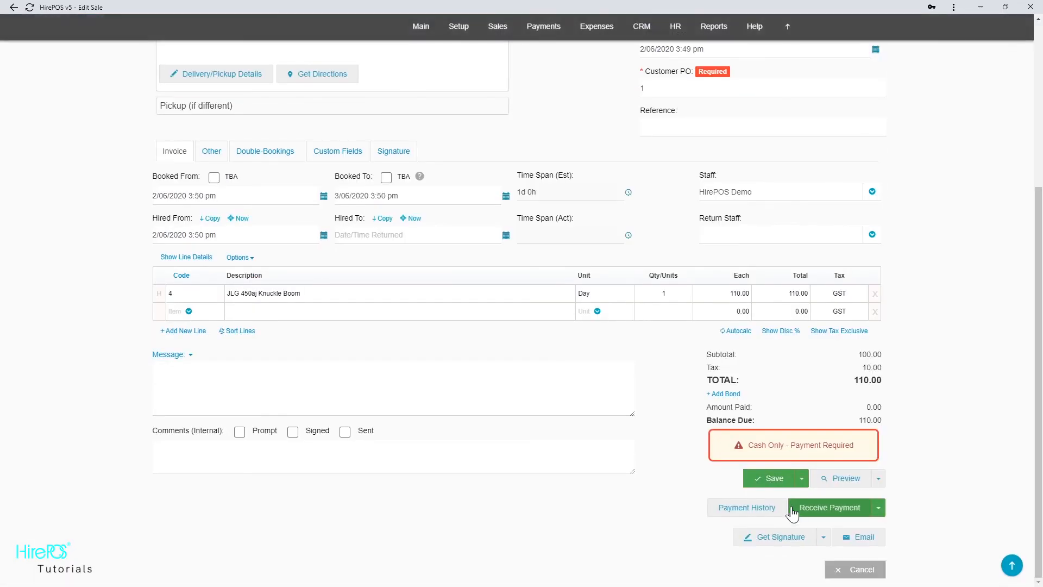
{"action": "left_click", "coordinate": [782, 479]}
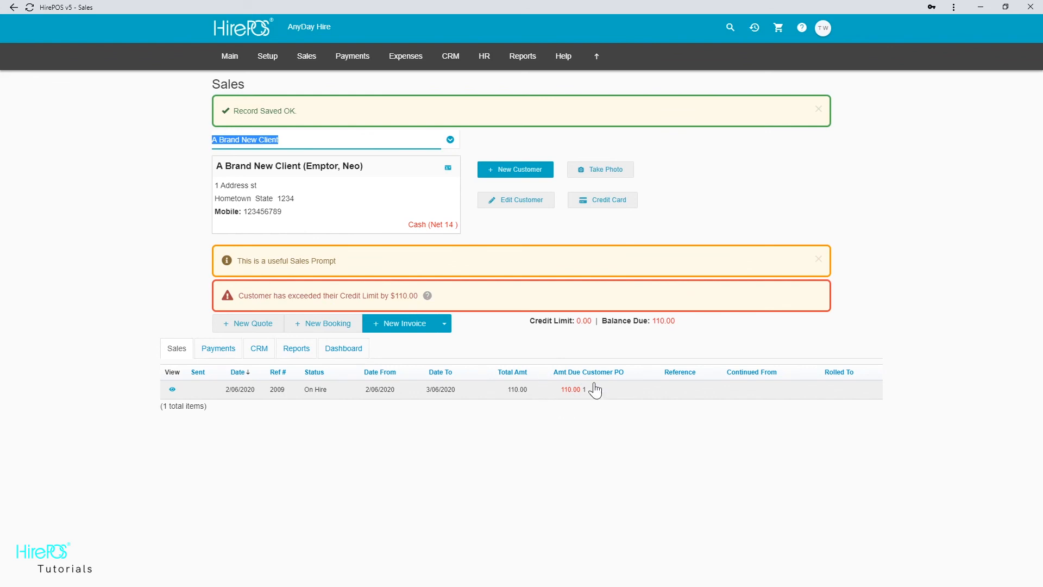
- Look up returns by Invoice/Customer and open the outstanding return for A Brand New Client
{"action": "left_click", "coordinate": [307, 56]}
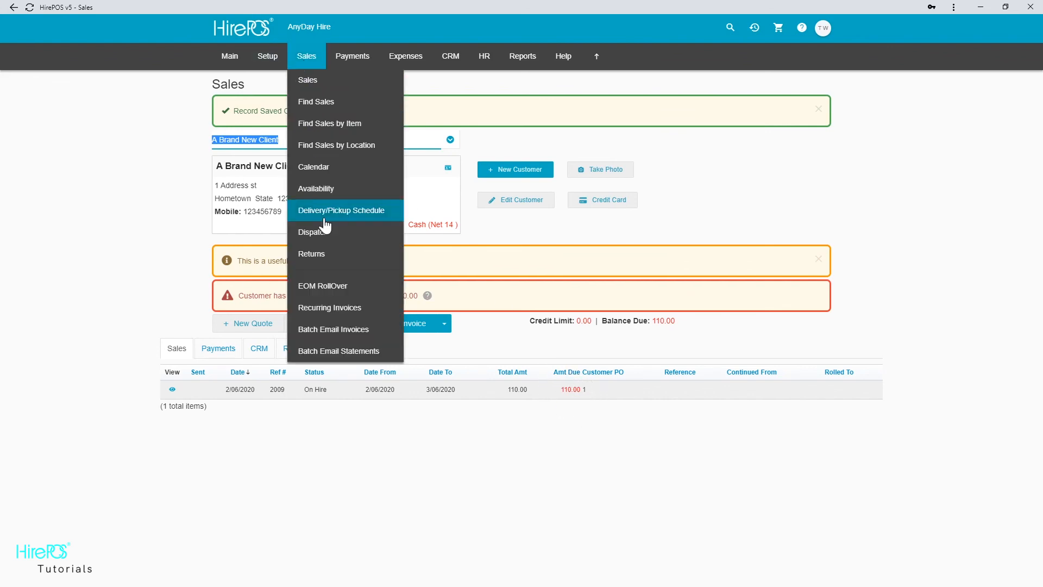
{"action": "left_click", "coordinate": [321, 253]}
{"action": "left_click", "coordinate": [374, 104]}
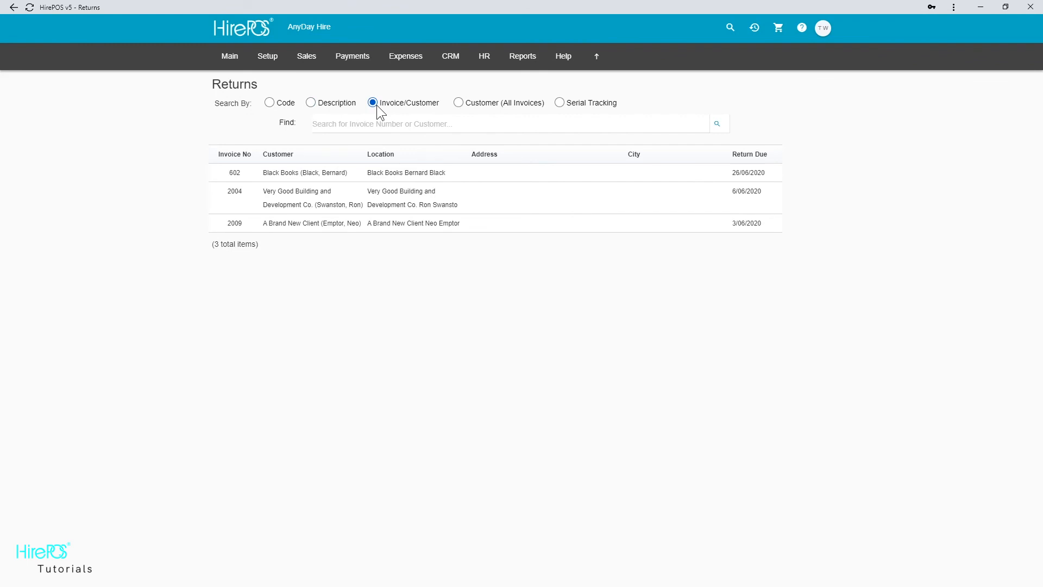
{"action": "left_click", "coordinate": [418, 227]}
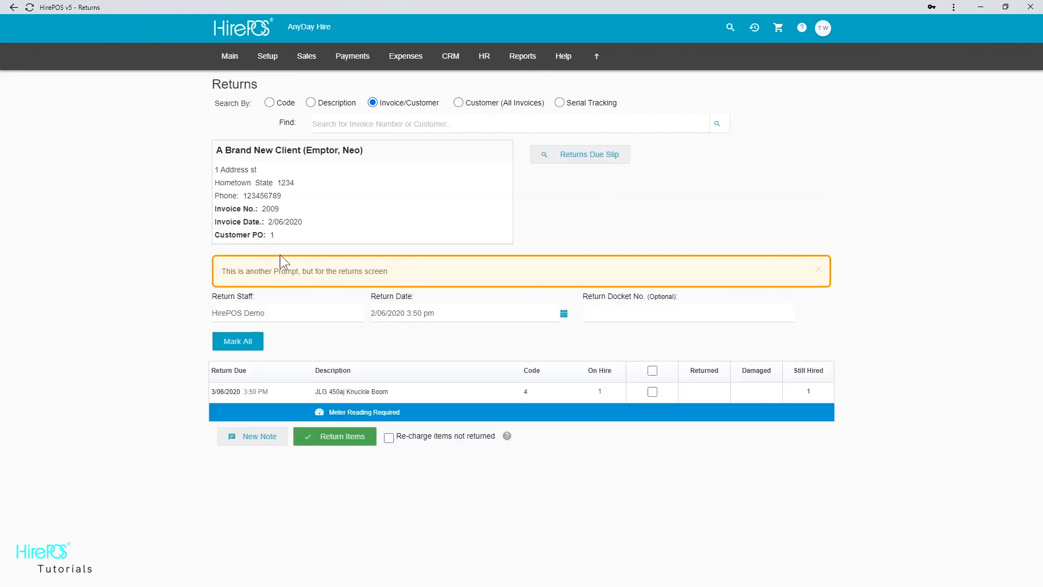